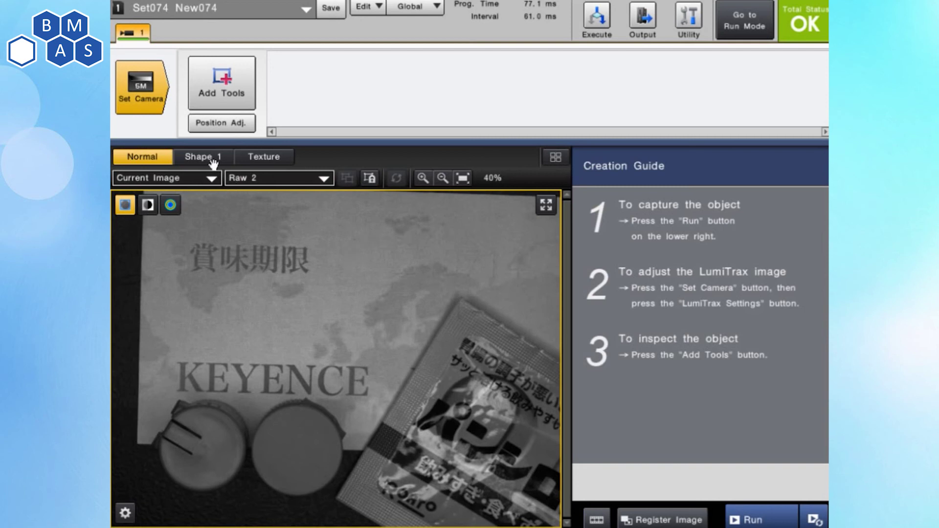
Step: Open the camera settings for camera 1
click(143, 87)
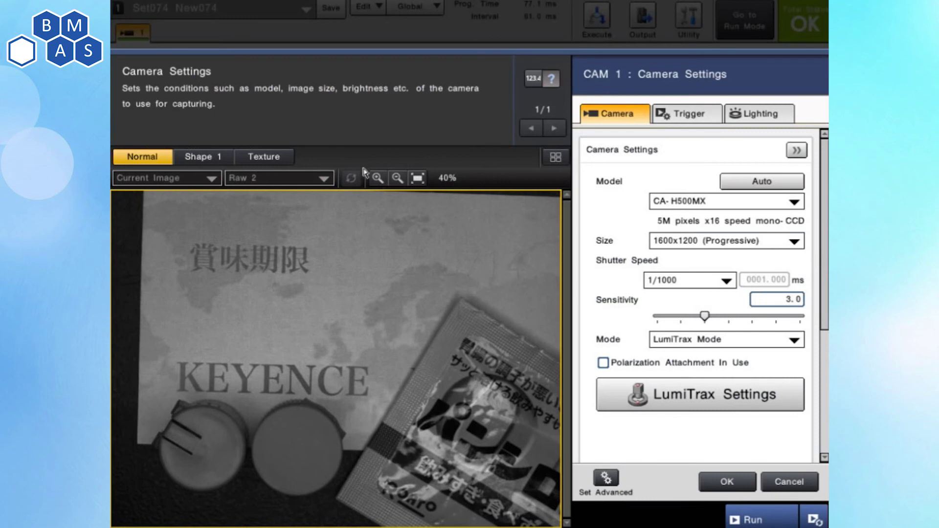
Step: Try a shutter speed of 1/15 and set it back to 1/1000
click(724, 281)
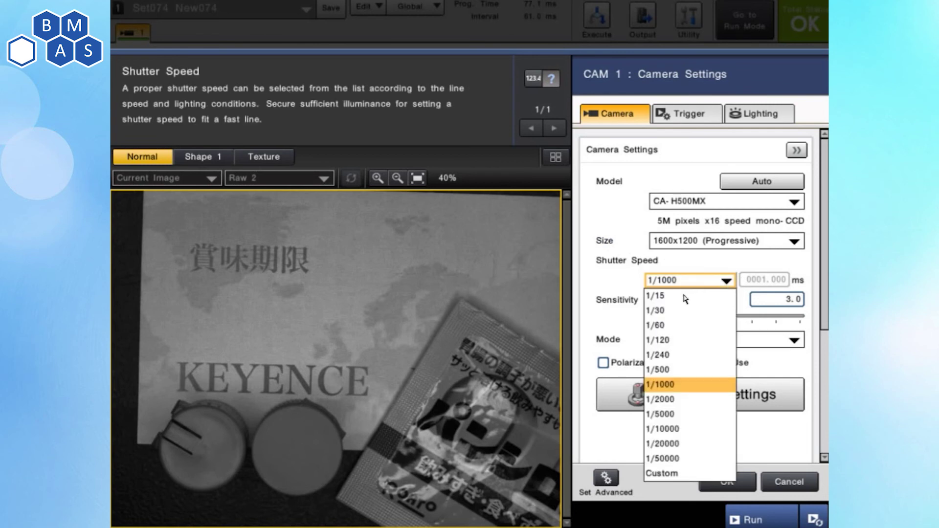
click(683, 297)
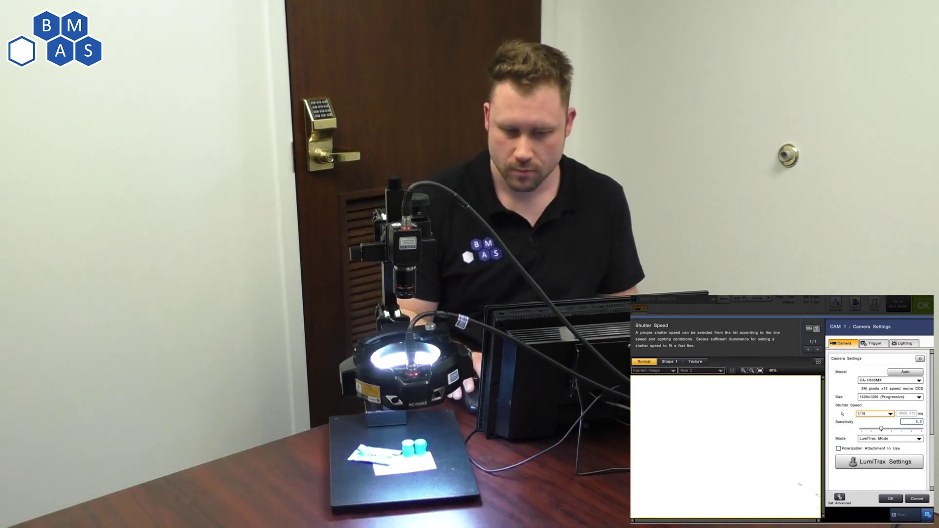
click(858, 414)
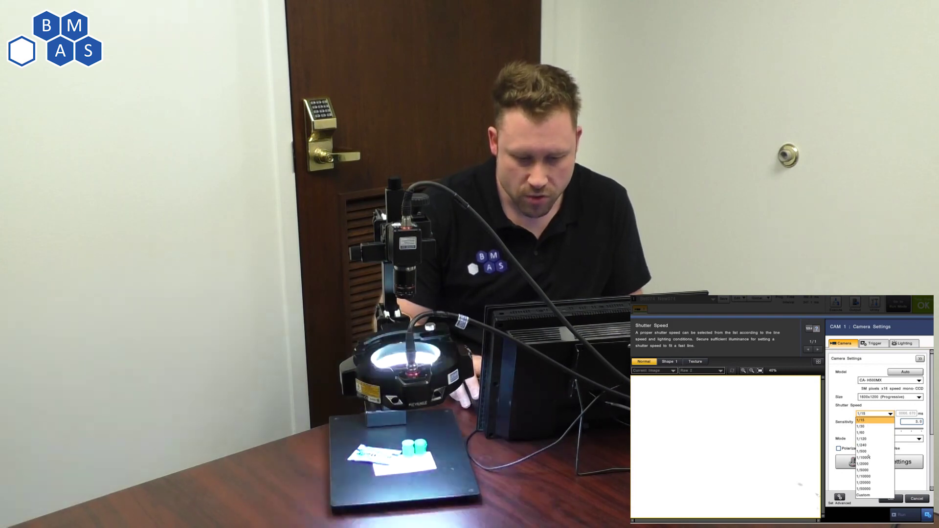
click(871, 458)
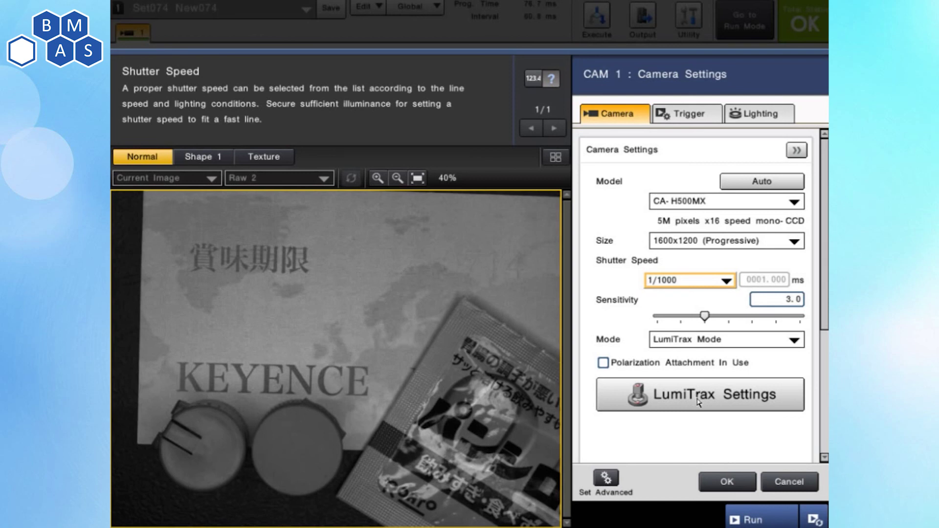
Step: Start LumiTrax Tuning for Shape / Topography Image 1 with the Identification (Incised Char.) inspection category
click(696, 402)
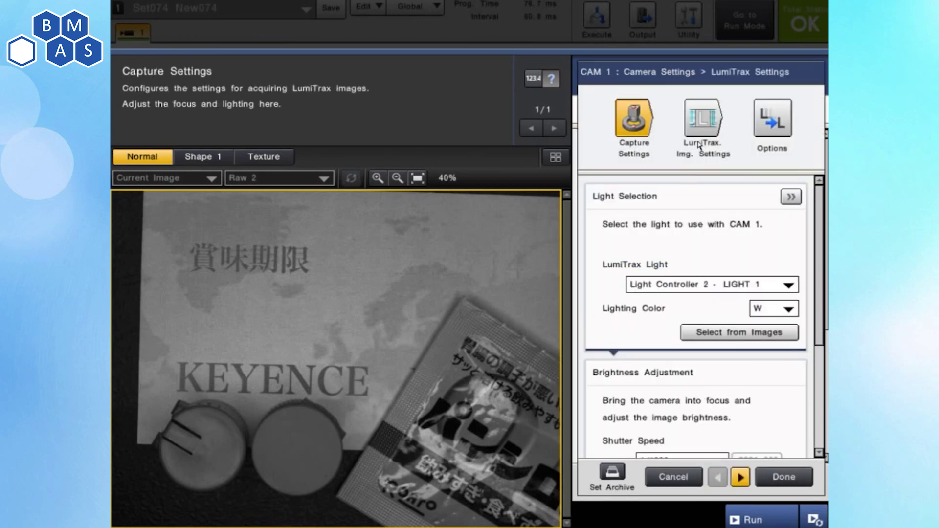
click(701, 123)
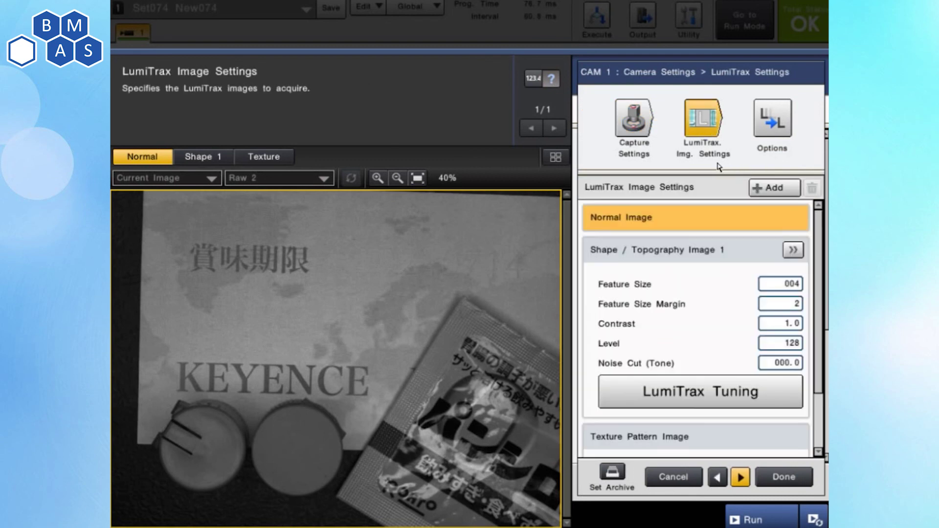
click(695, 402)
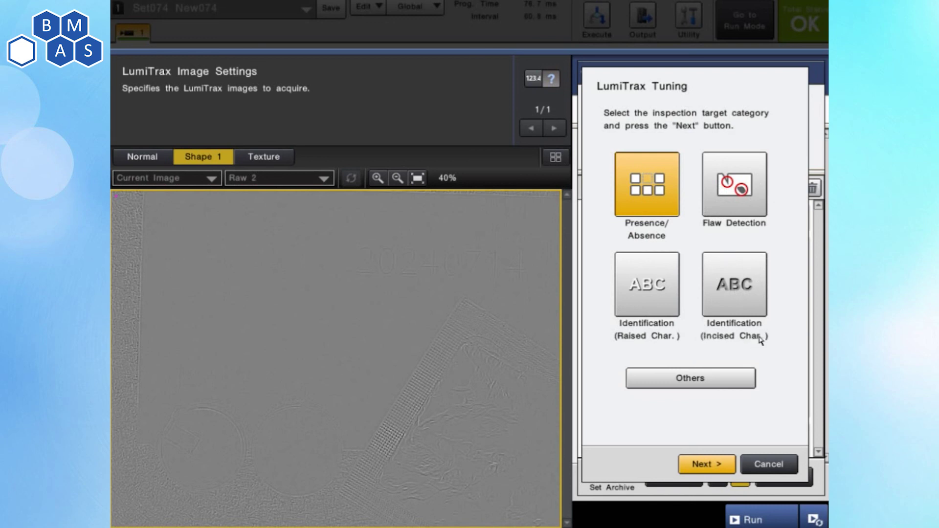
click(746, 285)
click(705, 464)
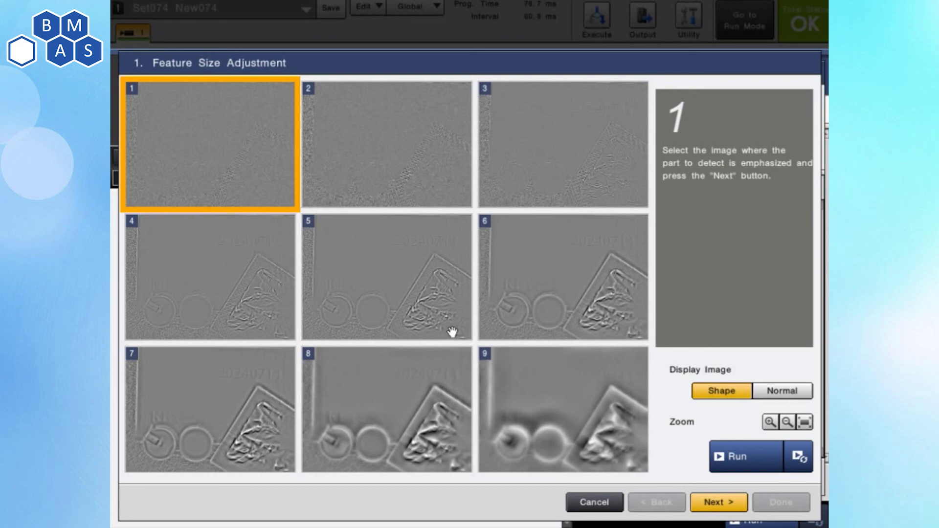
Step: Choose image 5 for the feature size adjustment and set the contrast stage's Noise Cut Level to Weak
click(418, 269)
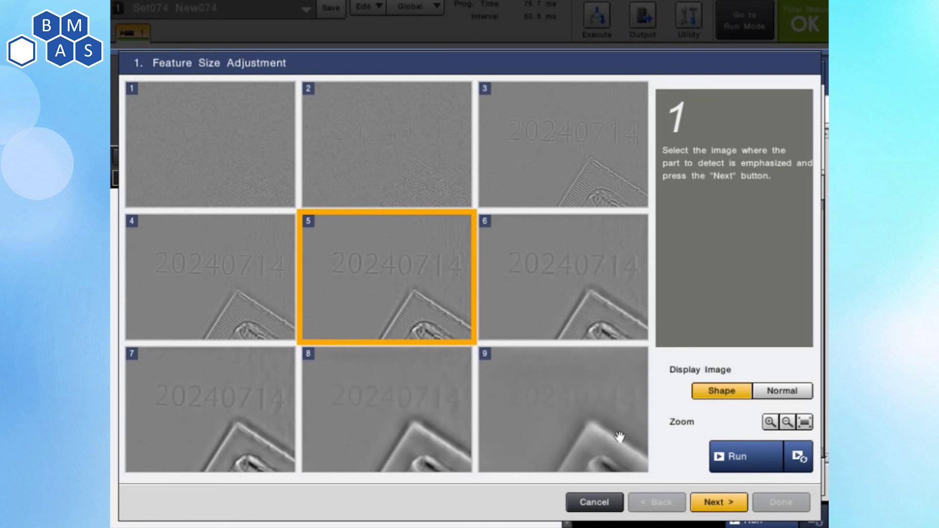
click(710, 505)
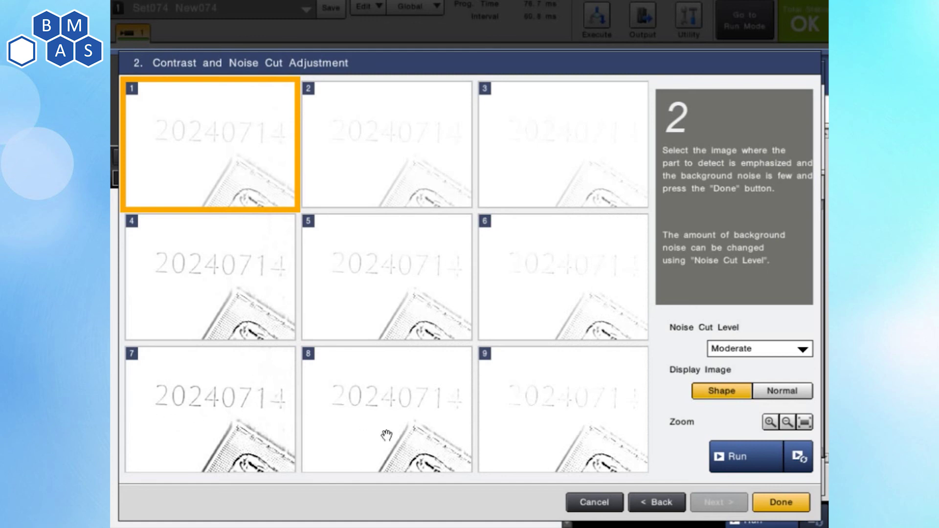
click(775, 353)
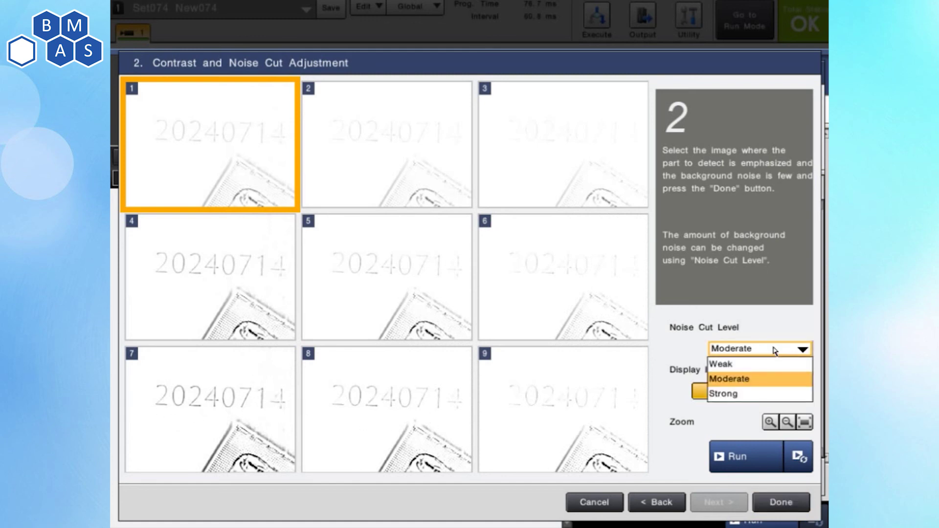
click(743, 370)
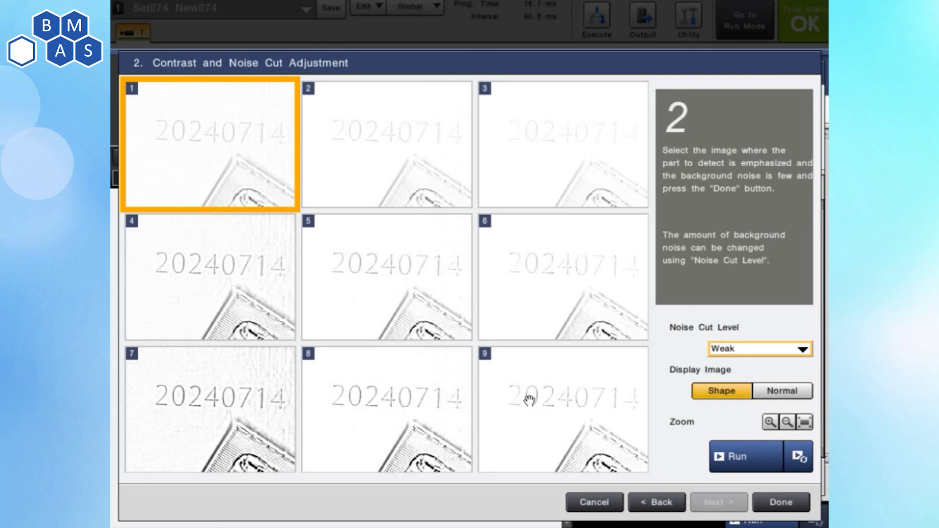
Step: Try the Strong Noise Cut Level on the candidate images and return it to Weak
click(753, 353)
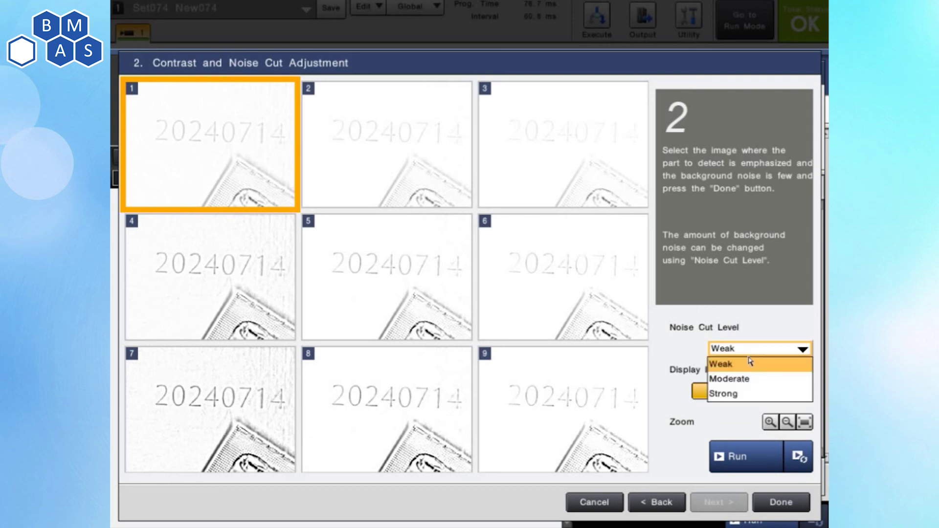
click(736, 395)
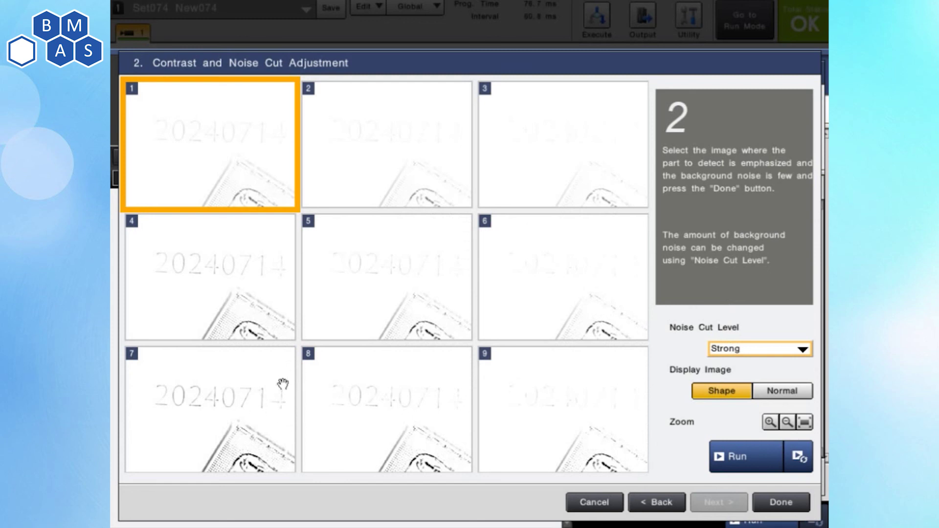
click(728, 350)
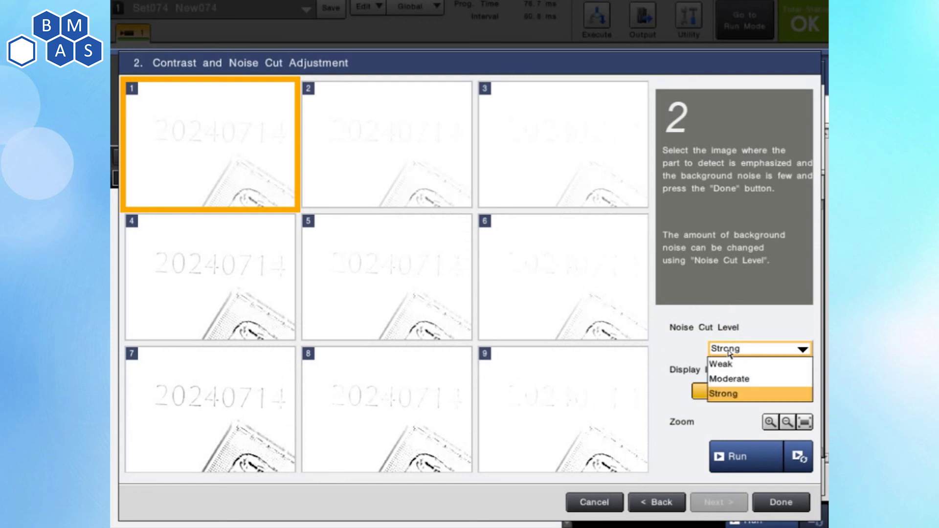
click(725, 368)
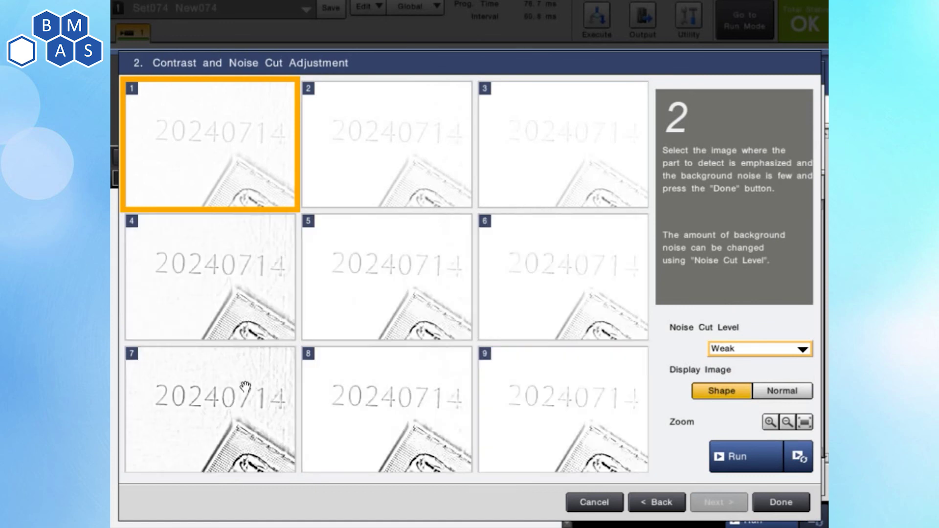
Step: Choose image 7 for the contrast and noise cut adjustment and finish the LumiTrax tuning
click(247, 393)
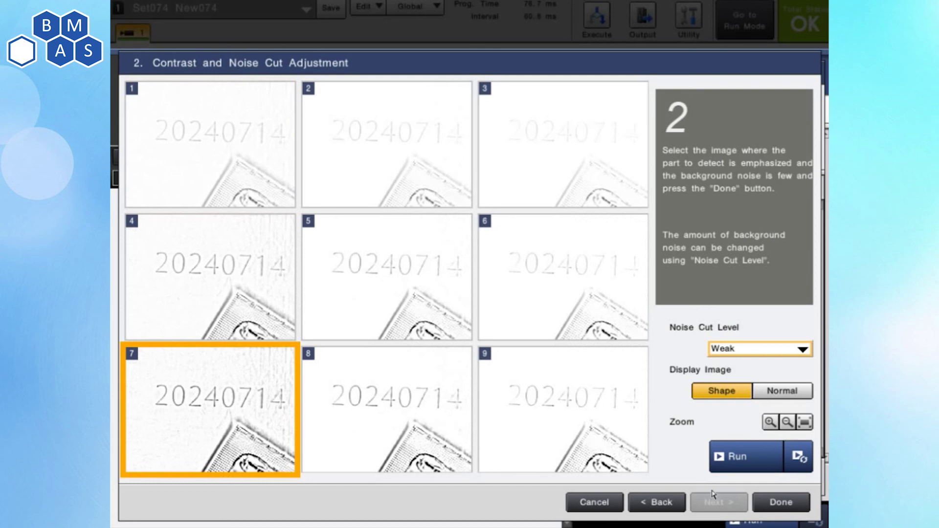
click(780, 505)
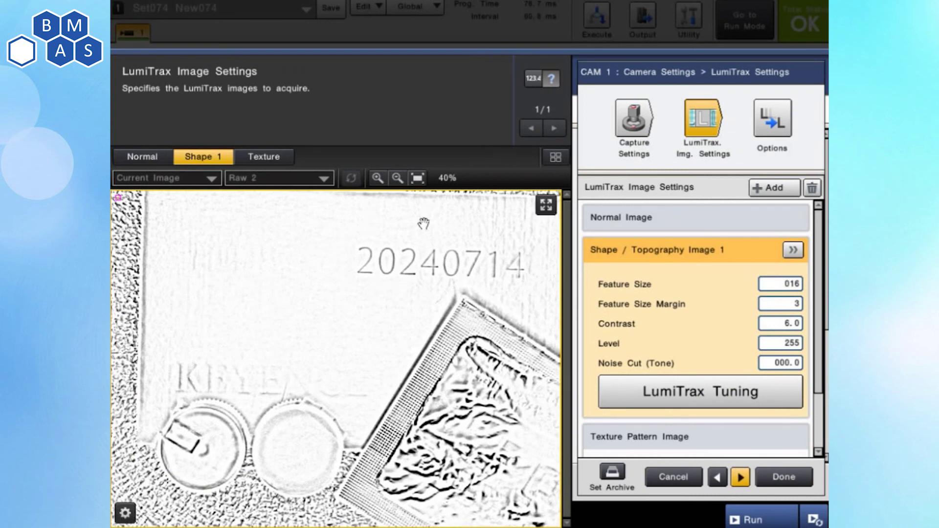
Step: Compare the Normal, Shape 1 and Texture images of the captured objects
click(143, 158)
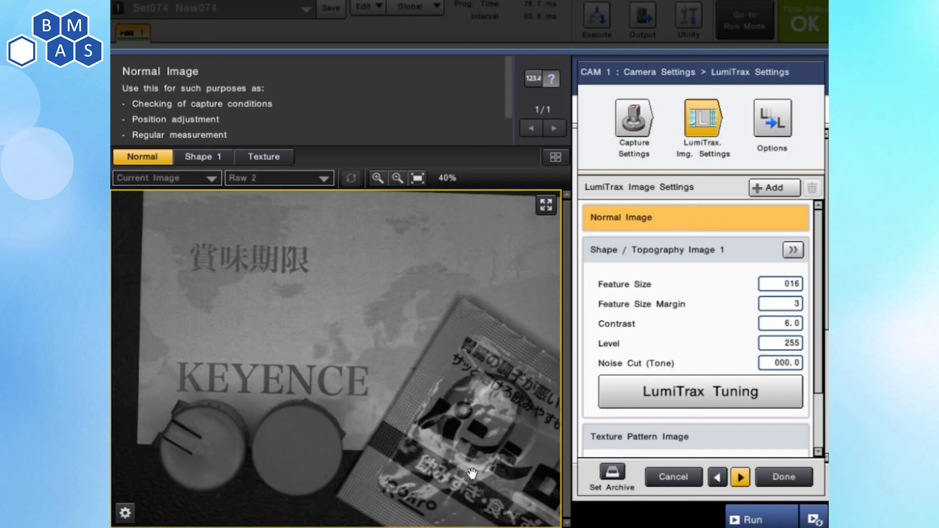
click(223, 159)
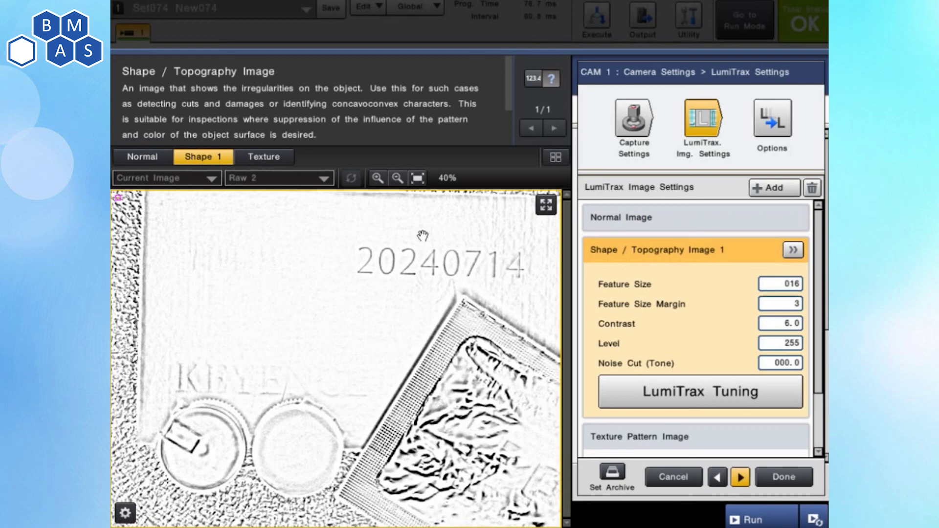
click(268, 156)
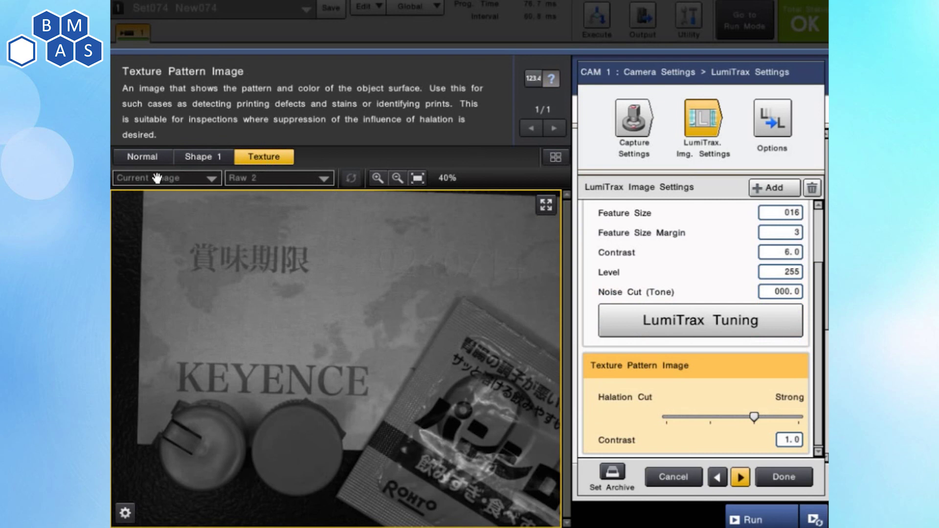
click(146, 158)
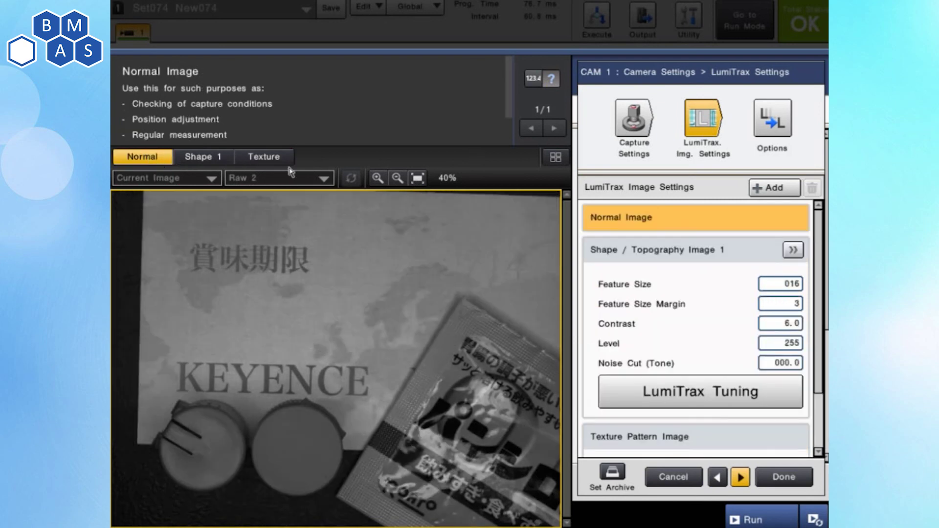
Step: Set the Texture Pattern Image's Halation Cut to Very Strong and accept the LumiTrax settings
click(261, 159)
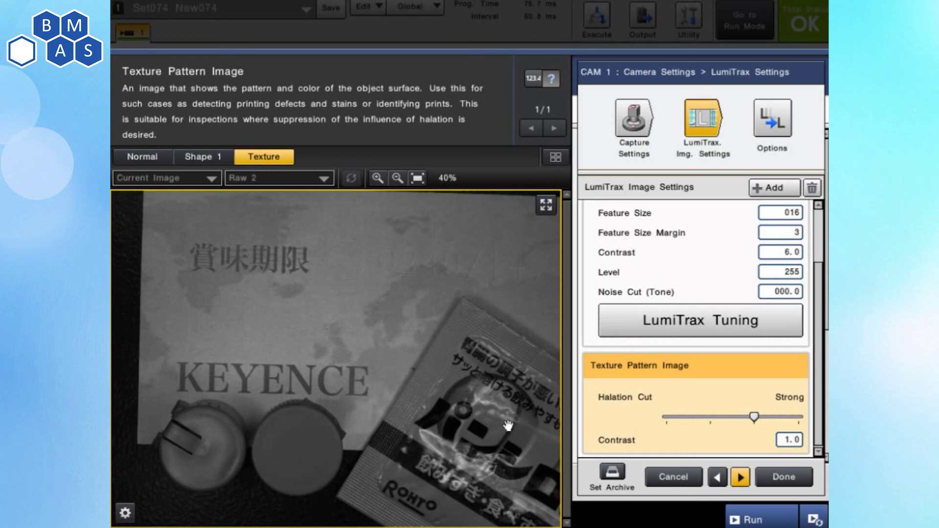
drag(755, 418, 801, 421)
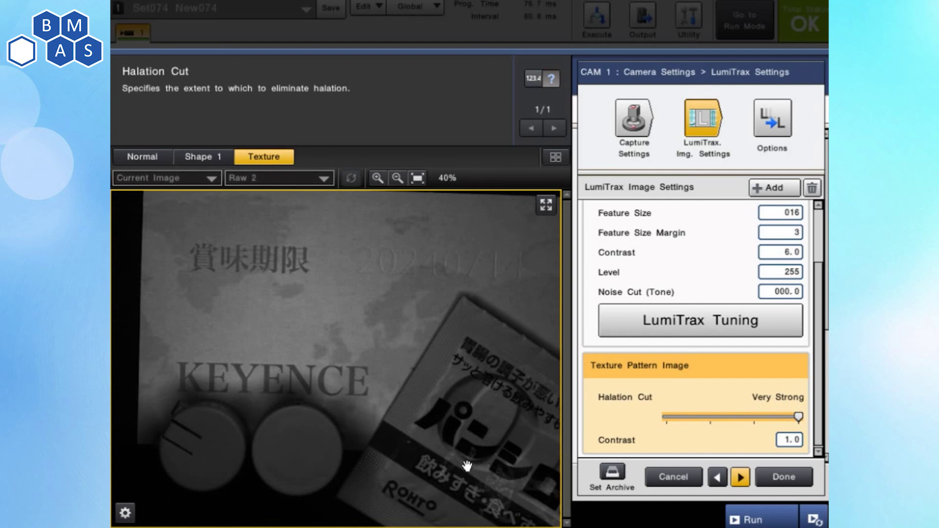
click(781, 479)
Step: Try a shutter speed of 1/2000, and set the camera's shutter speed to 1/500
click(721, 287)
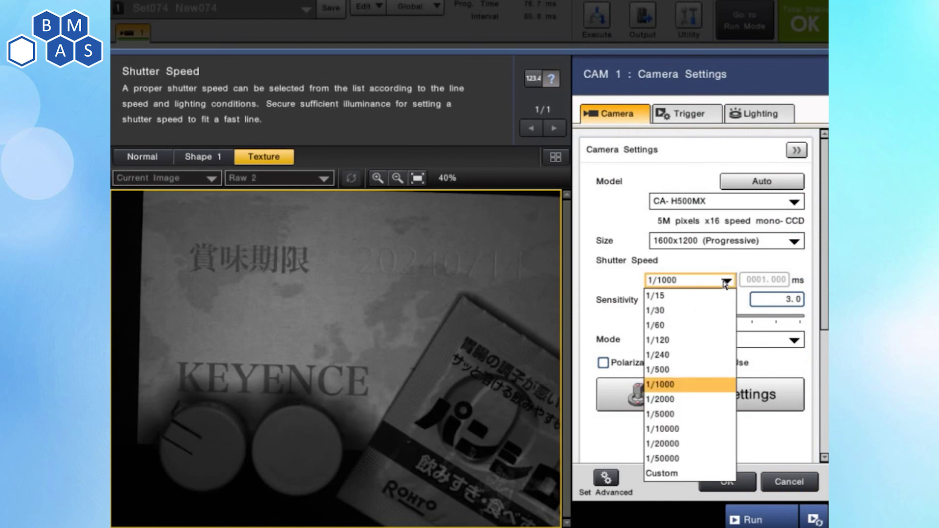
click(661, 399)
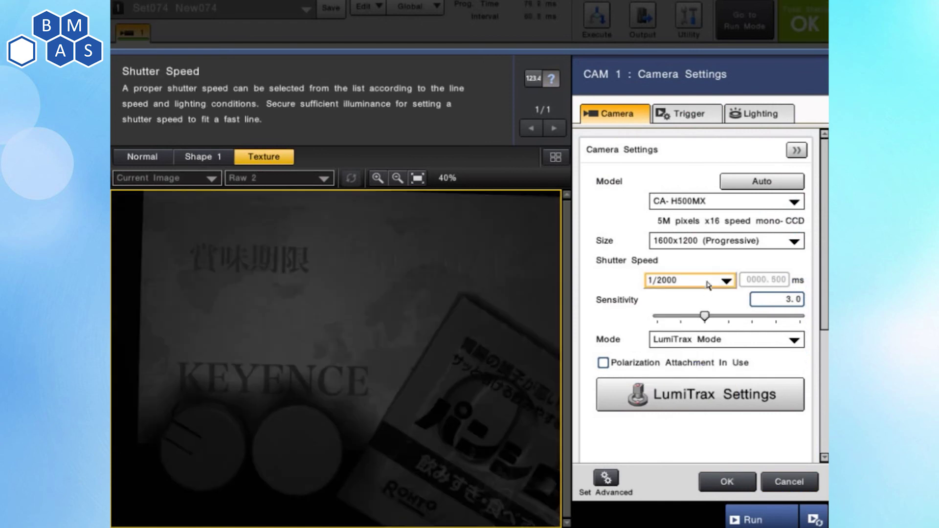
click(708, 284)
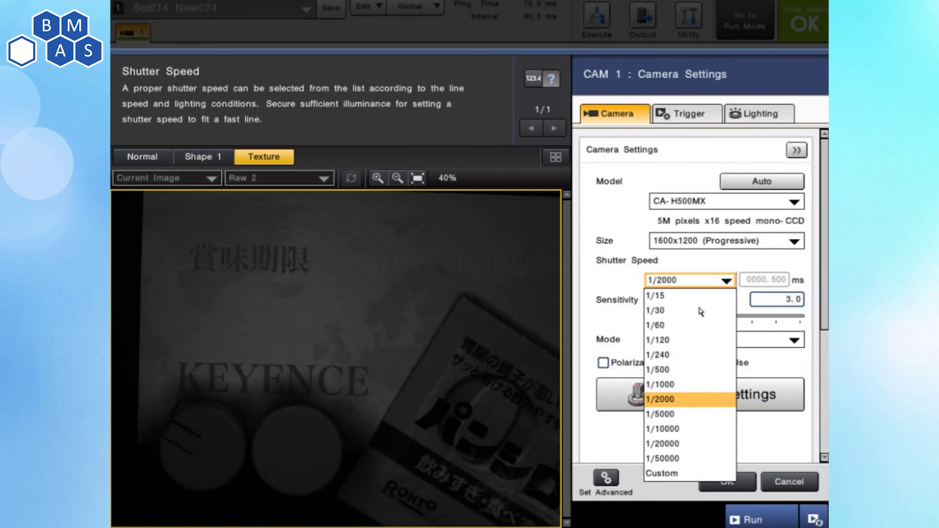
click(667, 370)
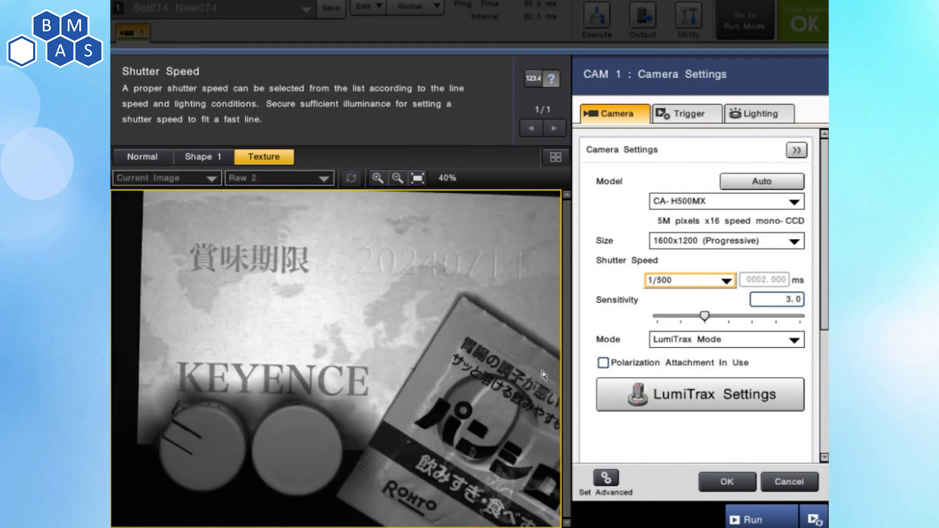